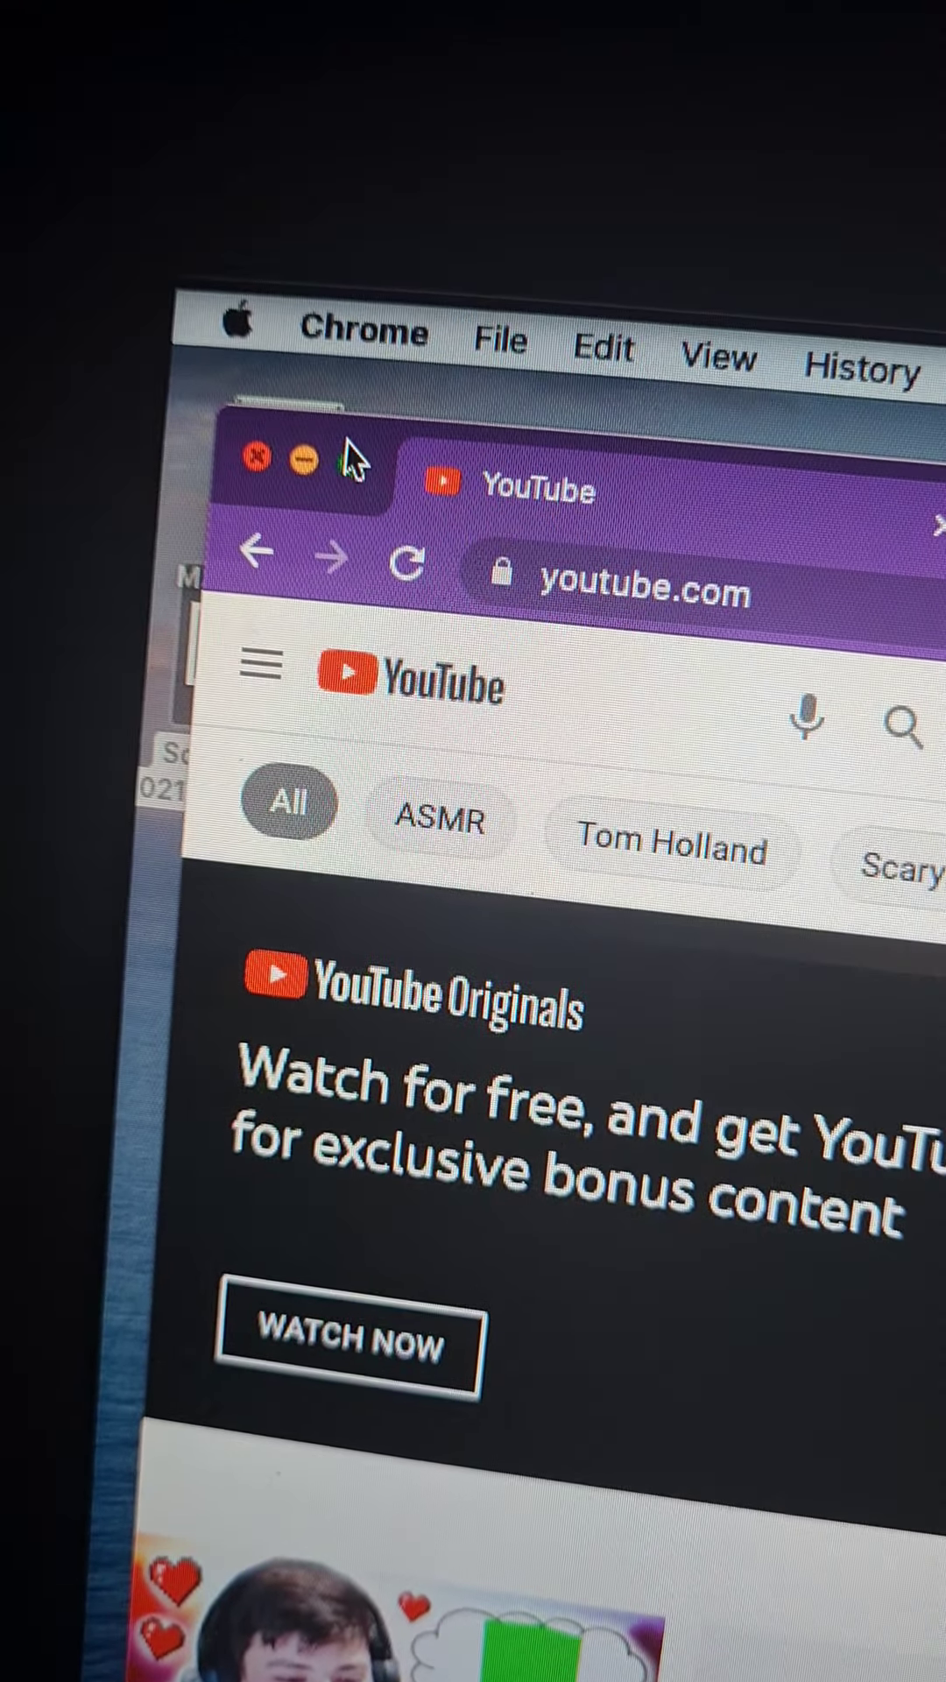
Step: Close the Chrome window so the desktop is visible
click(338, 458)
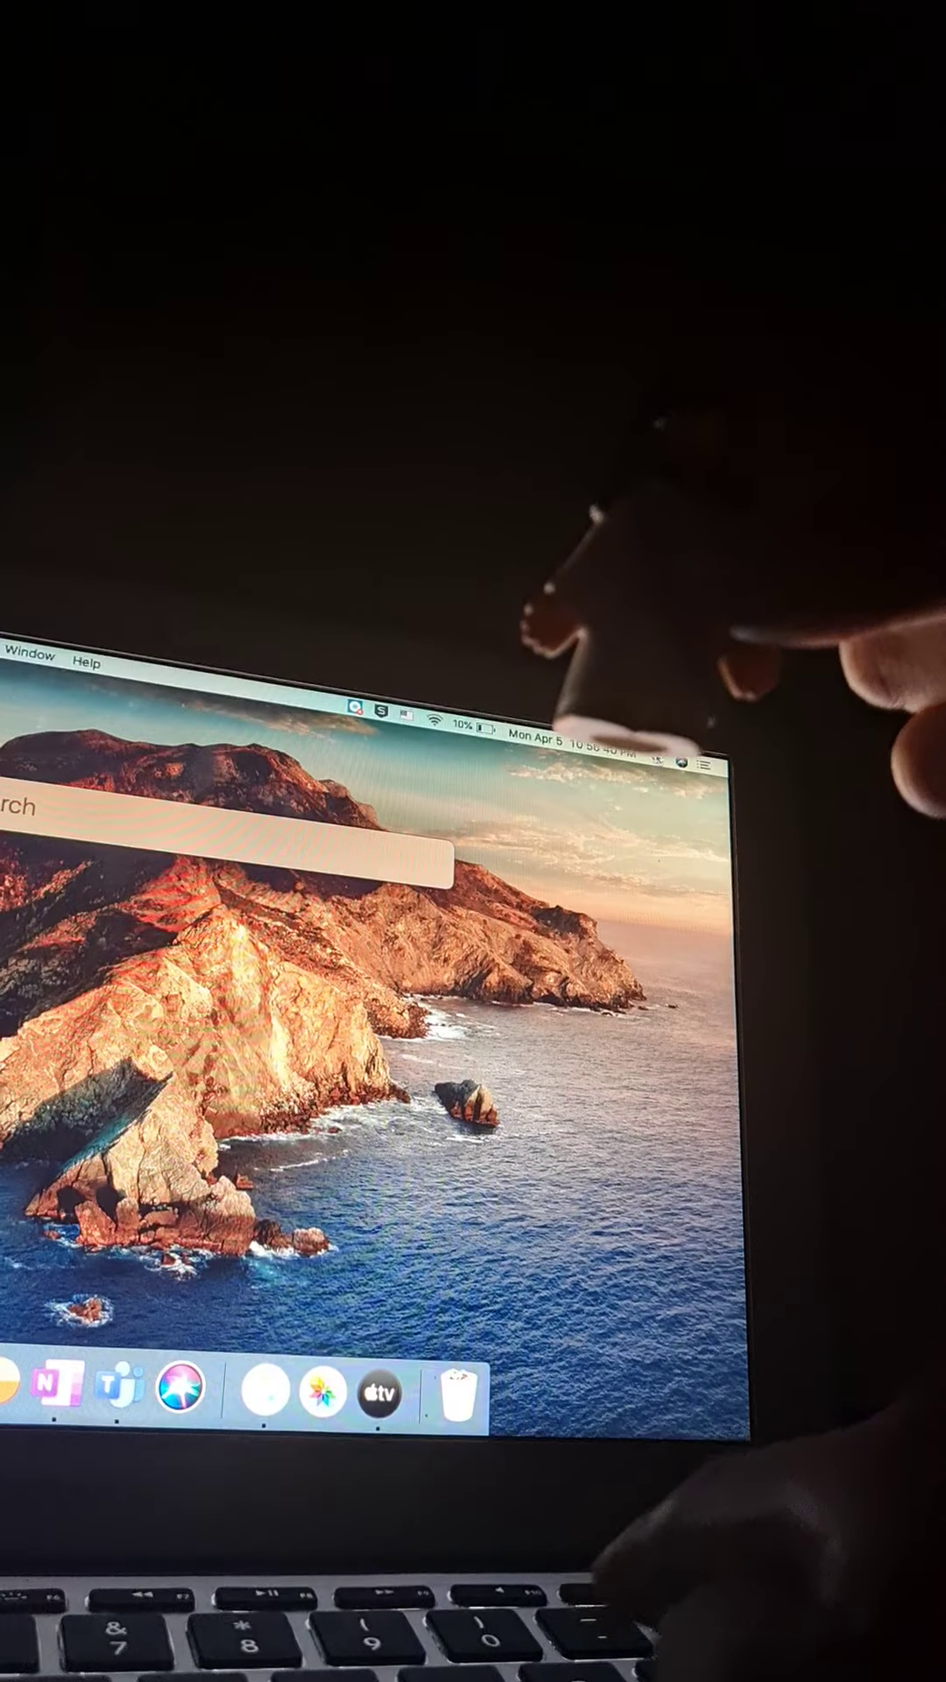
text(photos)
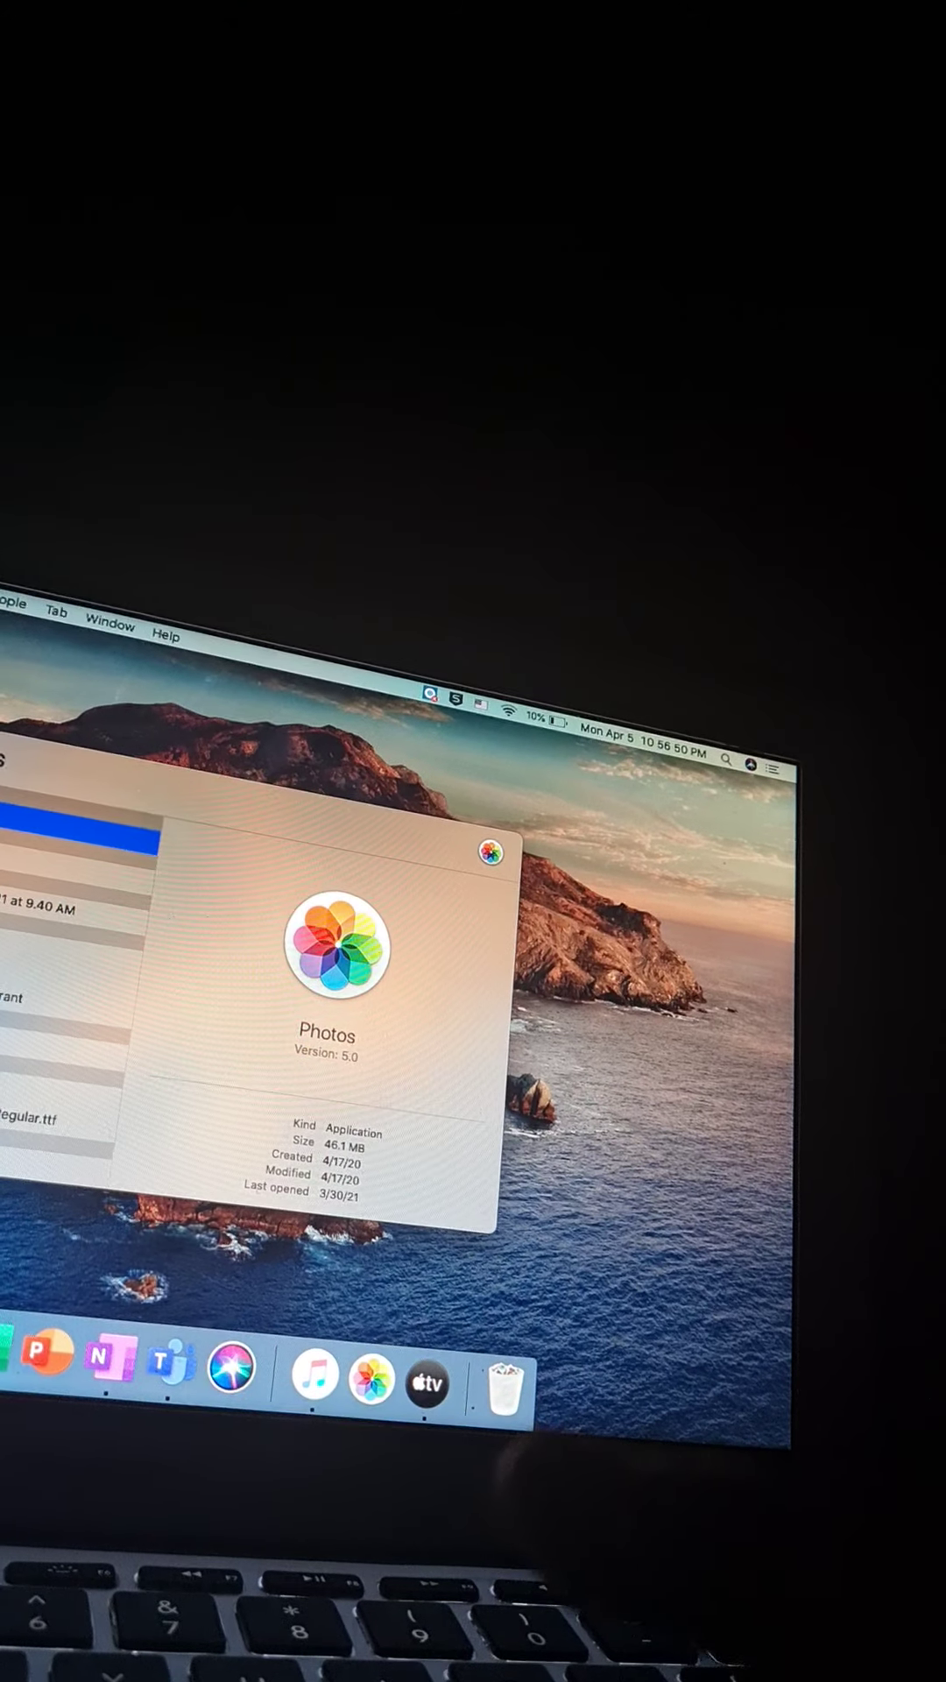
Step: Launch Photo Booth from the Spotlight results, then quit it with Command+Q
key(Down)
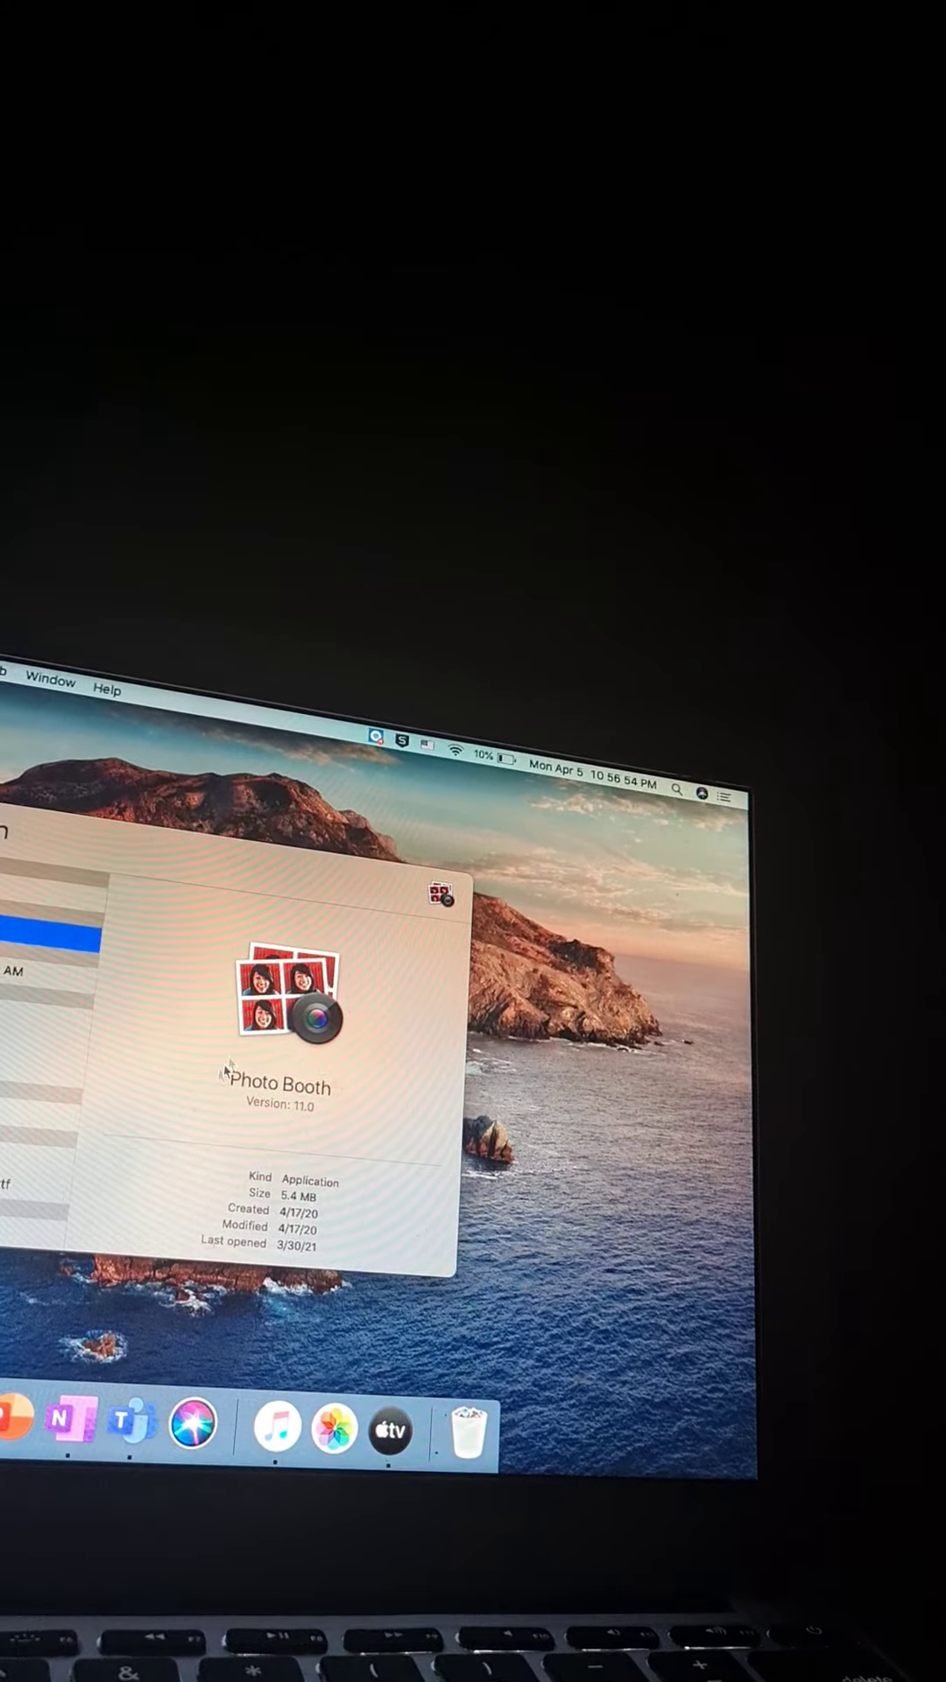
key(Return)
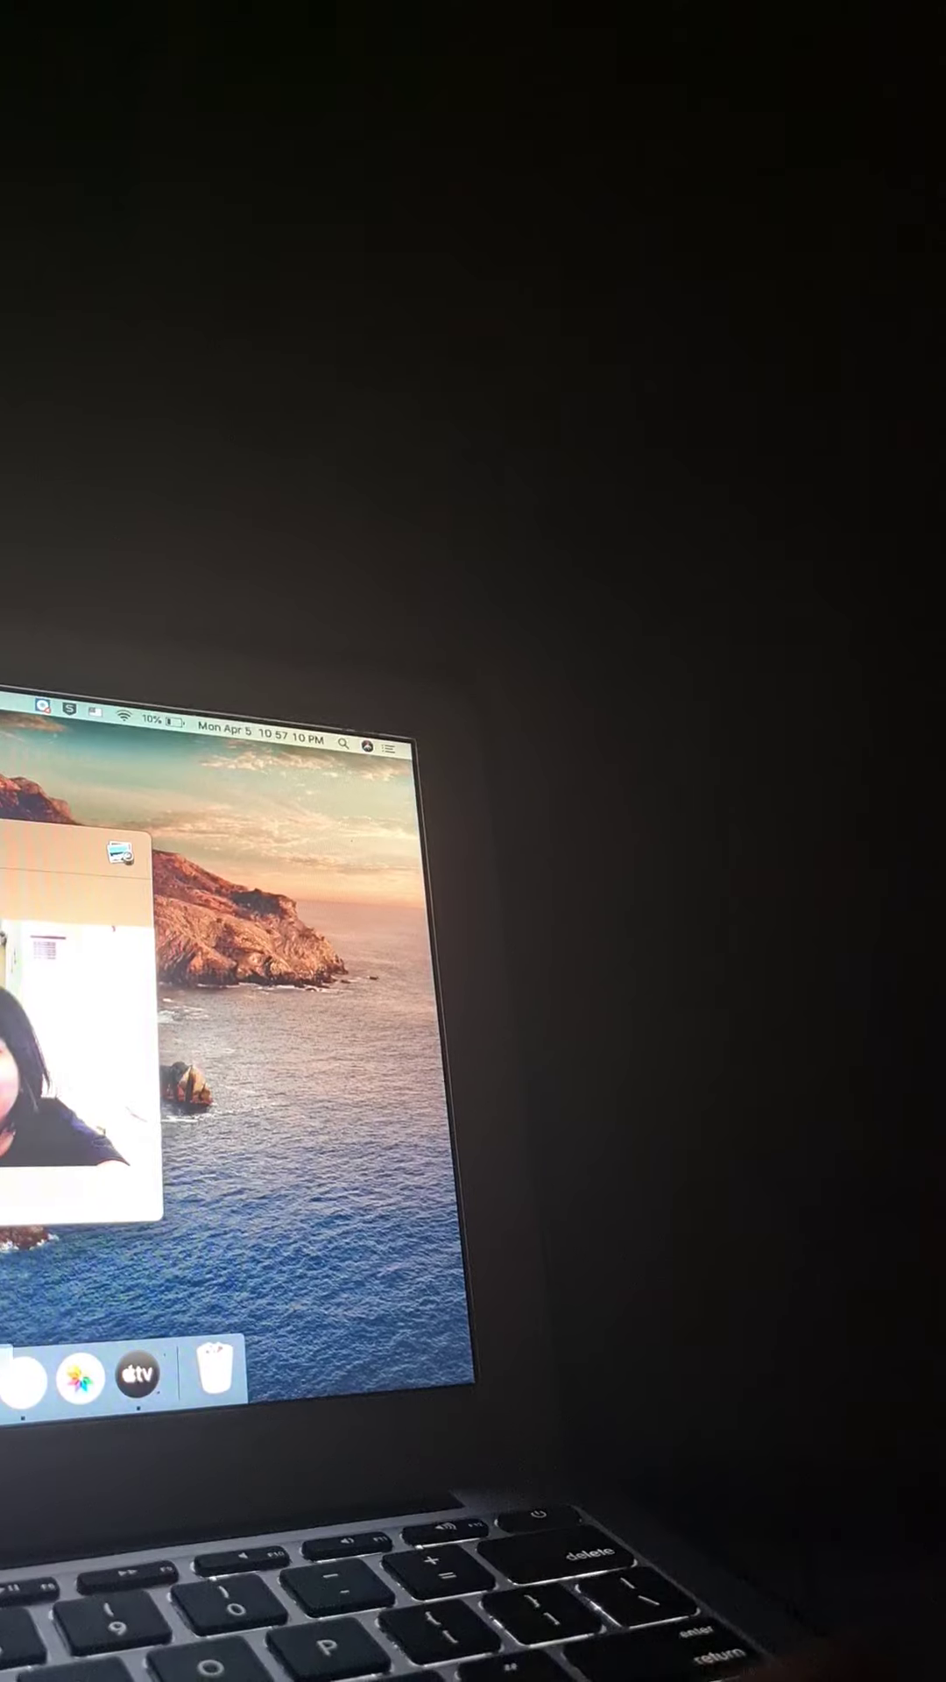
key(super+q)
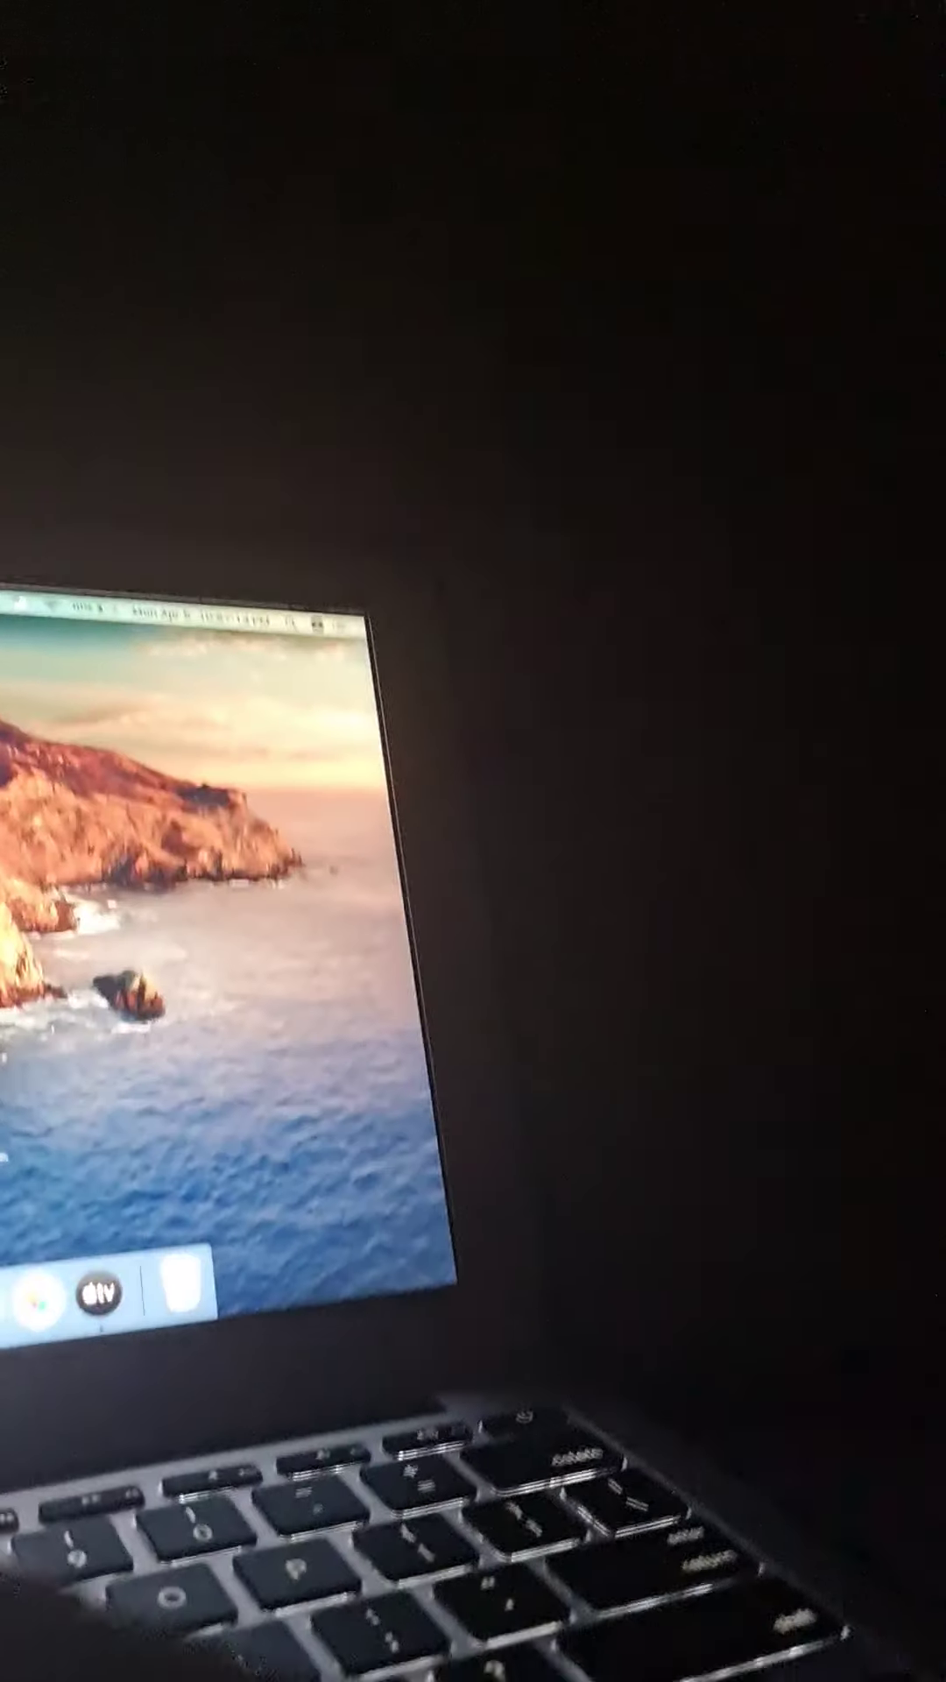
Step: Reopen Photo Booth from its Dock icon to show the live camera view
click(678, 1571)
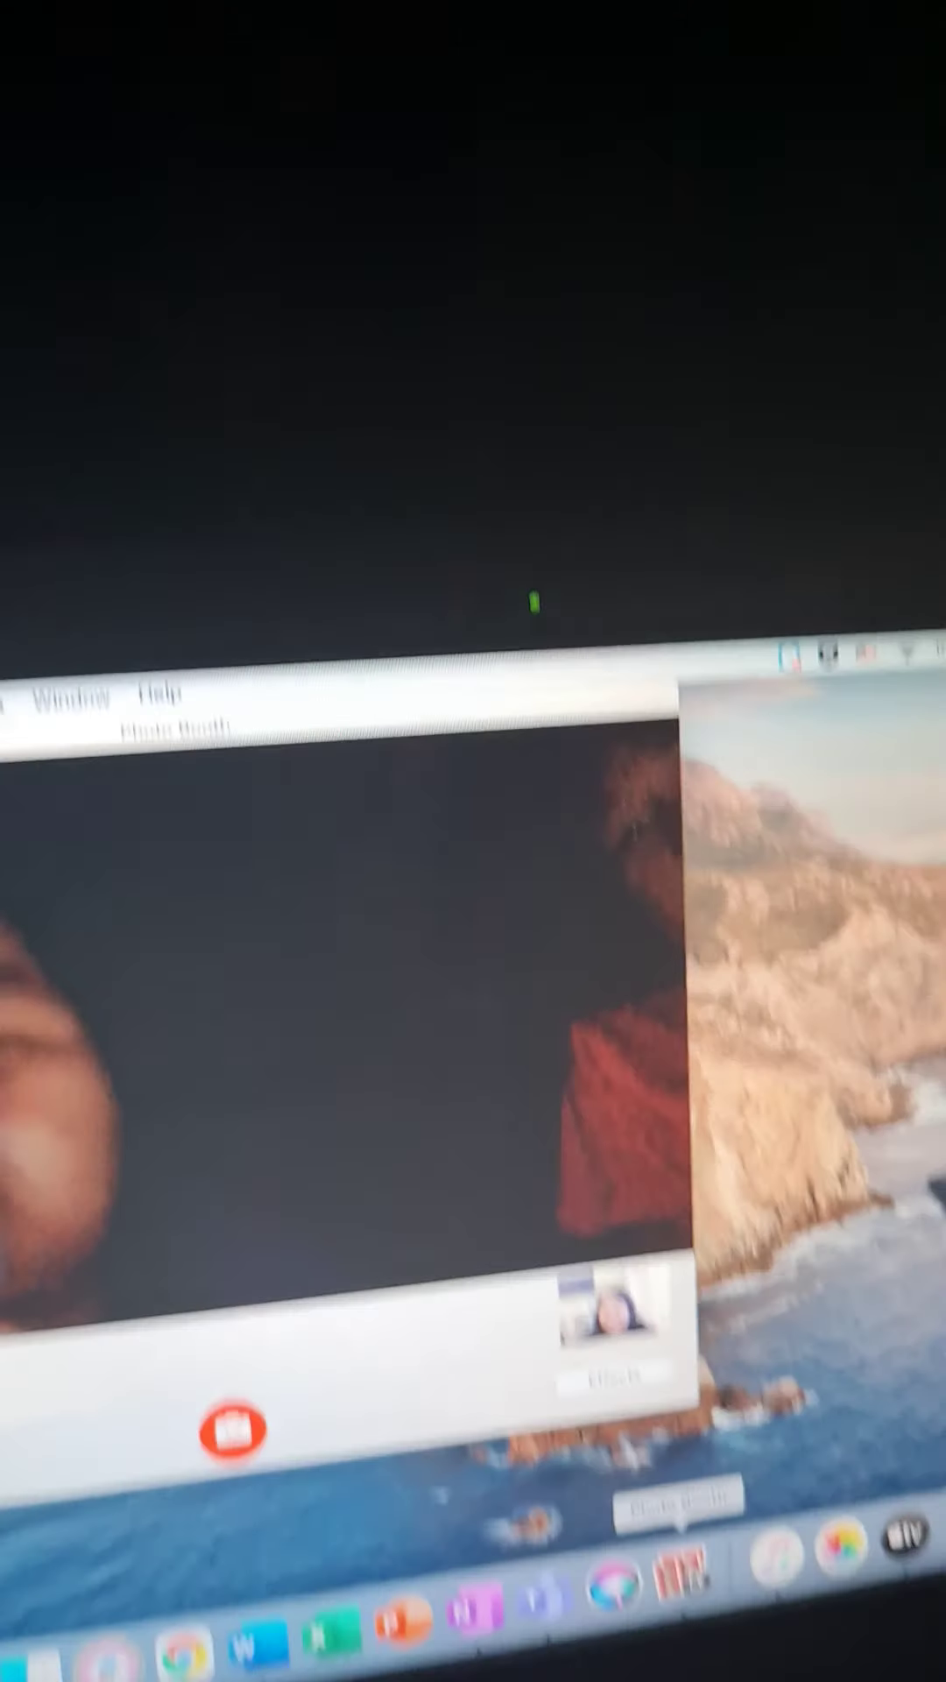